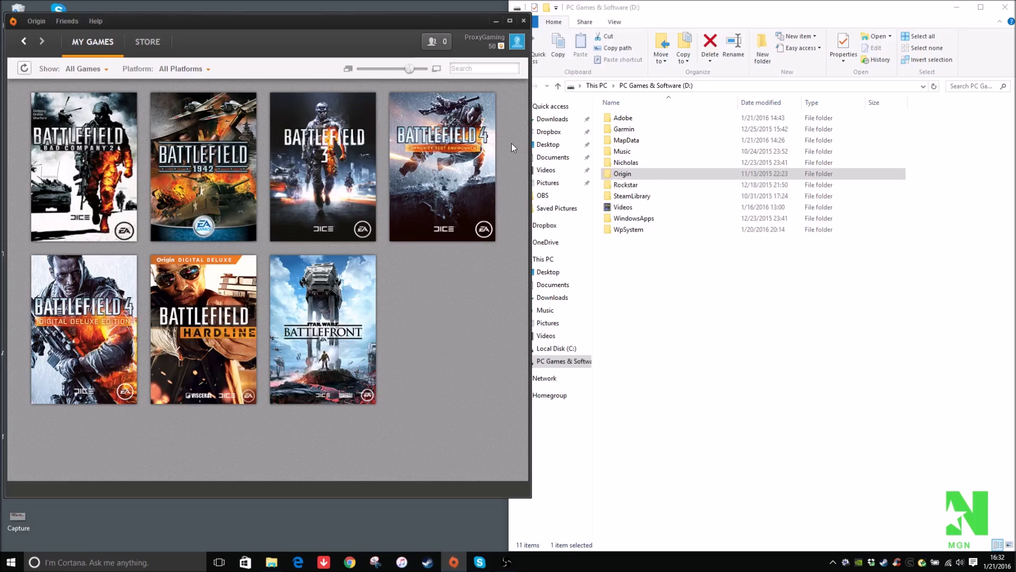
Step: Browse drives C: and D:, then open D:\Origin and its Origin Games folder
left_click(562, 351)
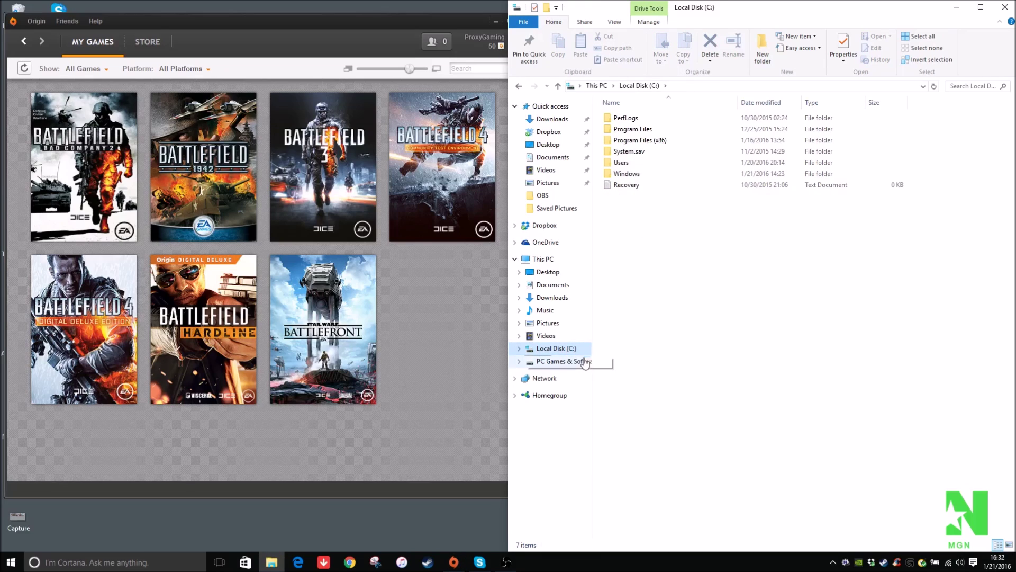
left_click(584, 363)
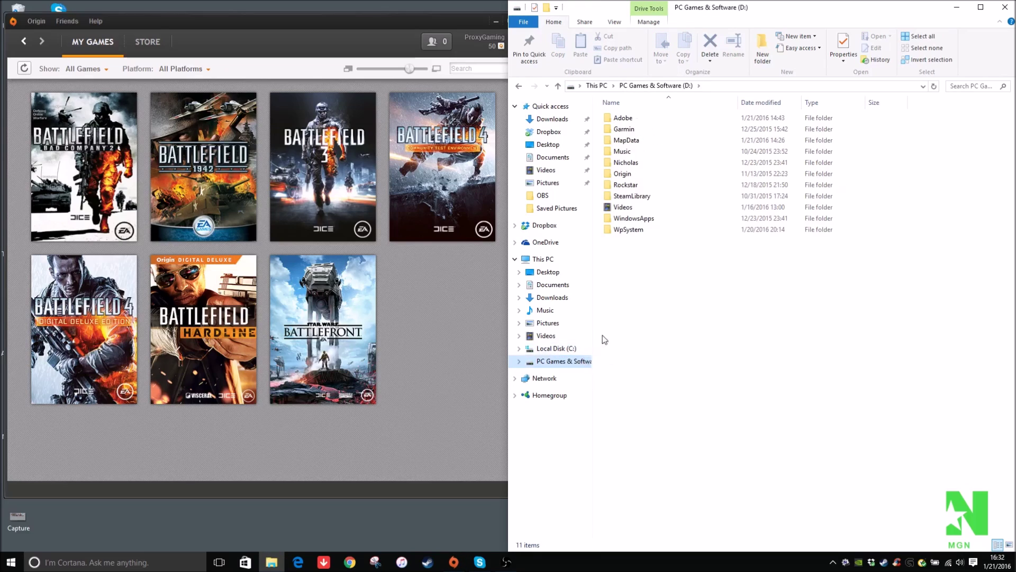
mouse_move(665, 194)
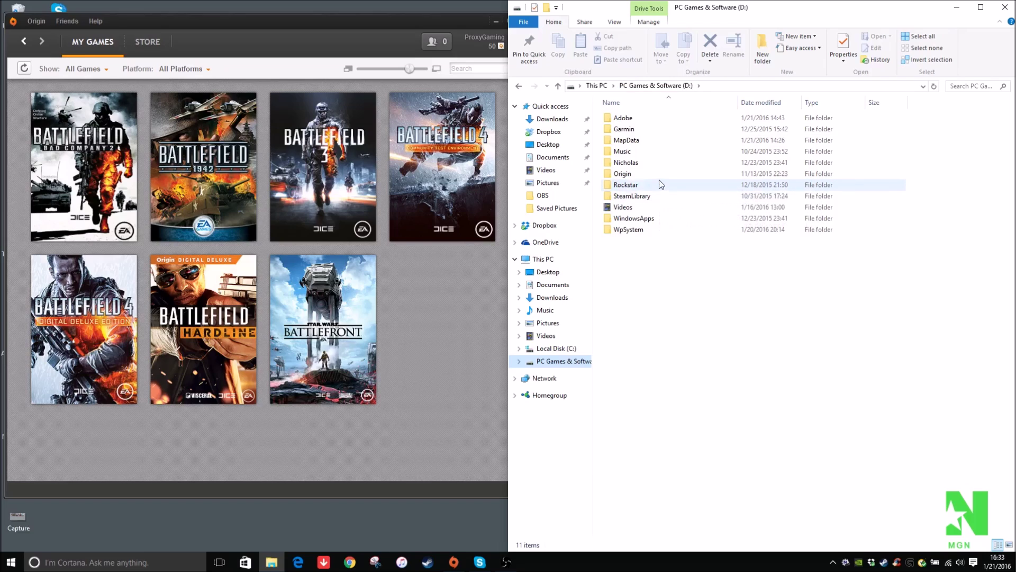
double_click(659, 176)
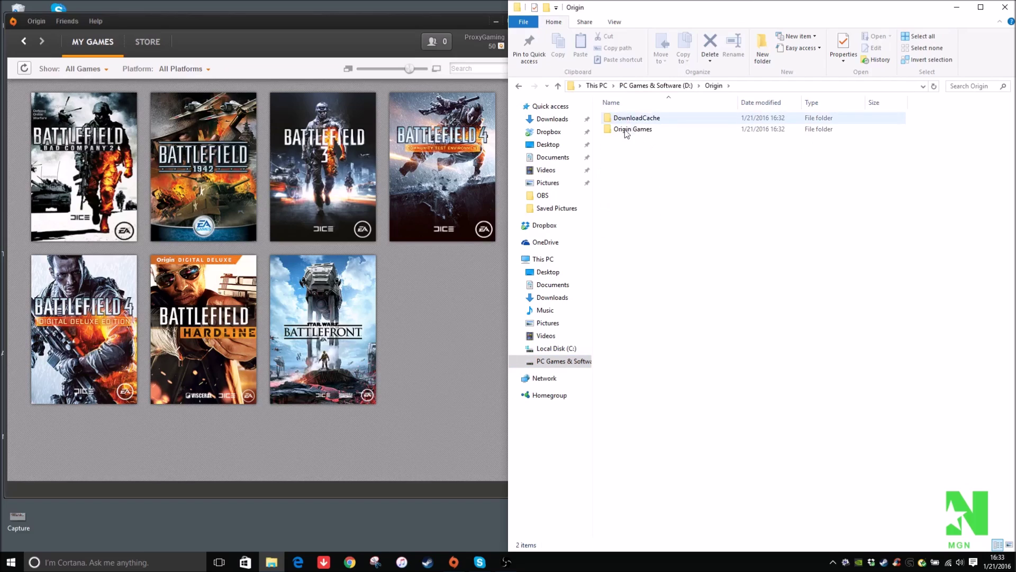
mouse_move(621, 136)
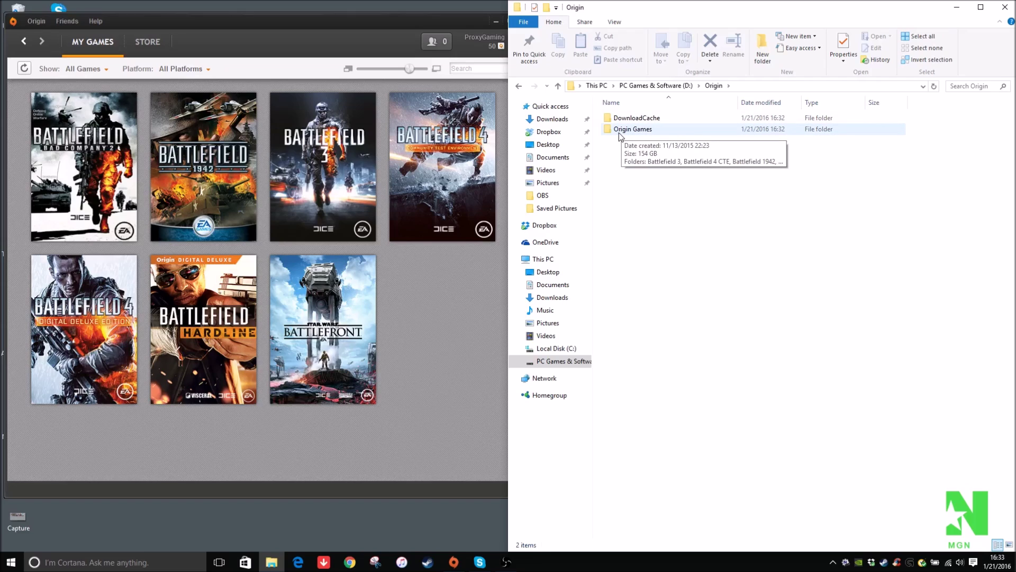
double_click(621, 133)
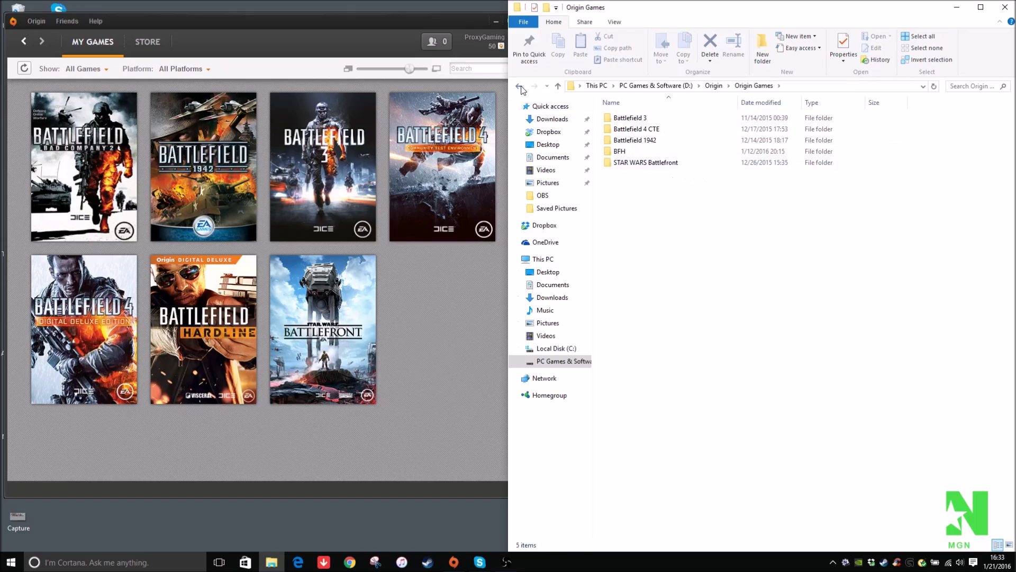
Step: Delete the empty New folder from D:\Origin\DownloadCache and go back up to Origin
key("BackSpace")
double_click(639, 117)
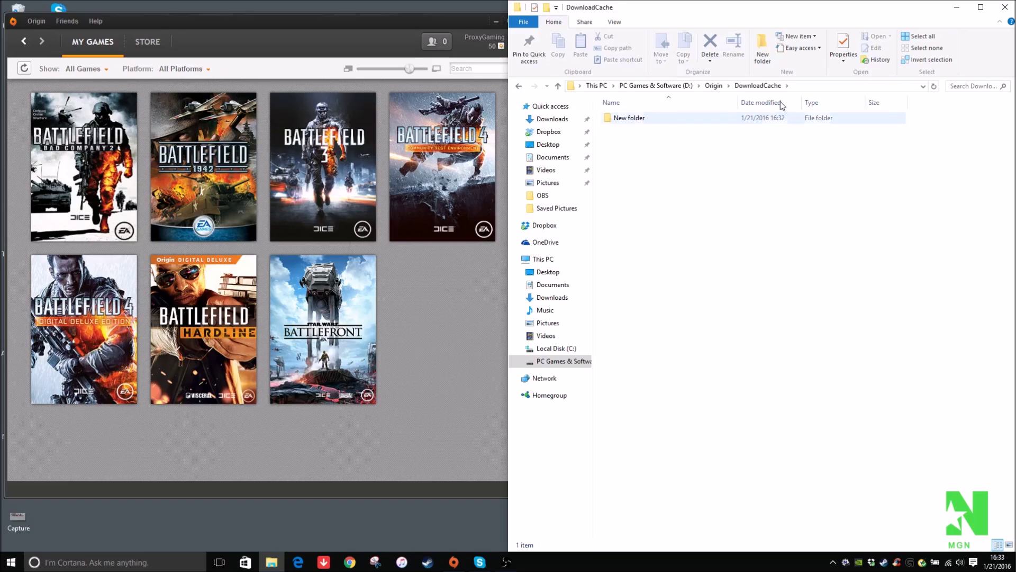
double_click(641, 120)
left_click(522, 88)
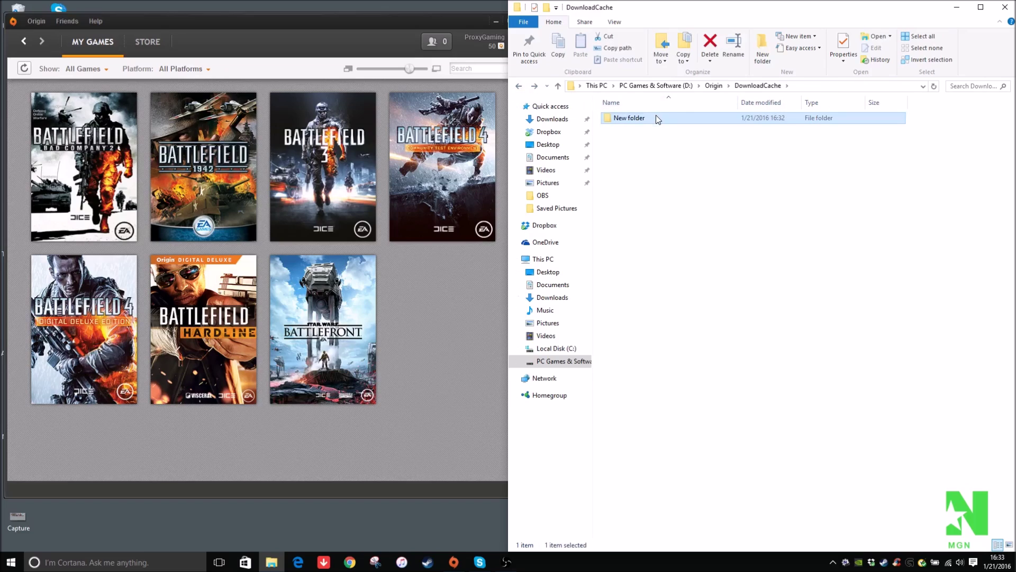
key("Delete")
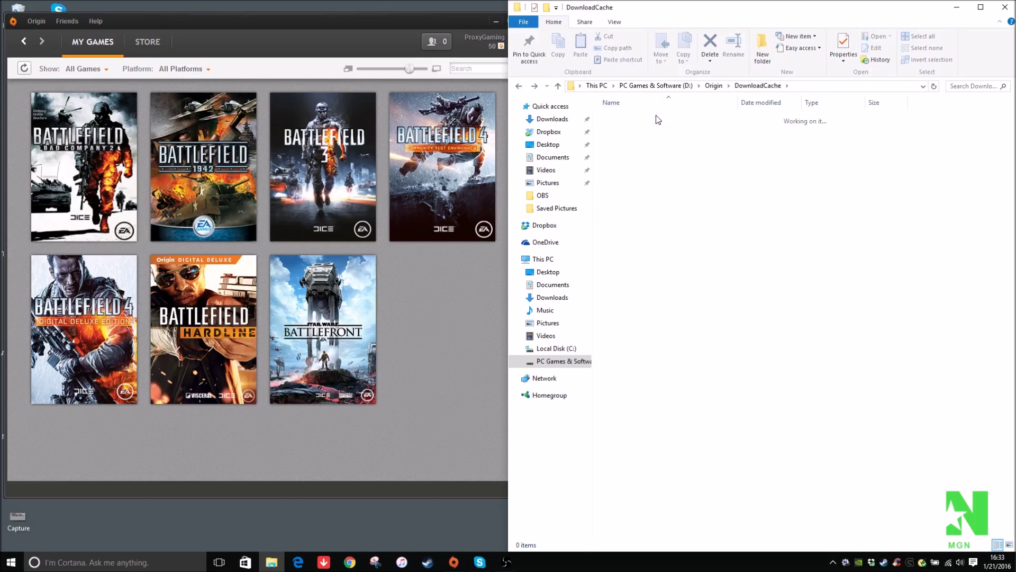
left_click(714, 86)
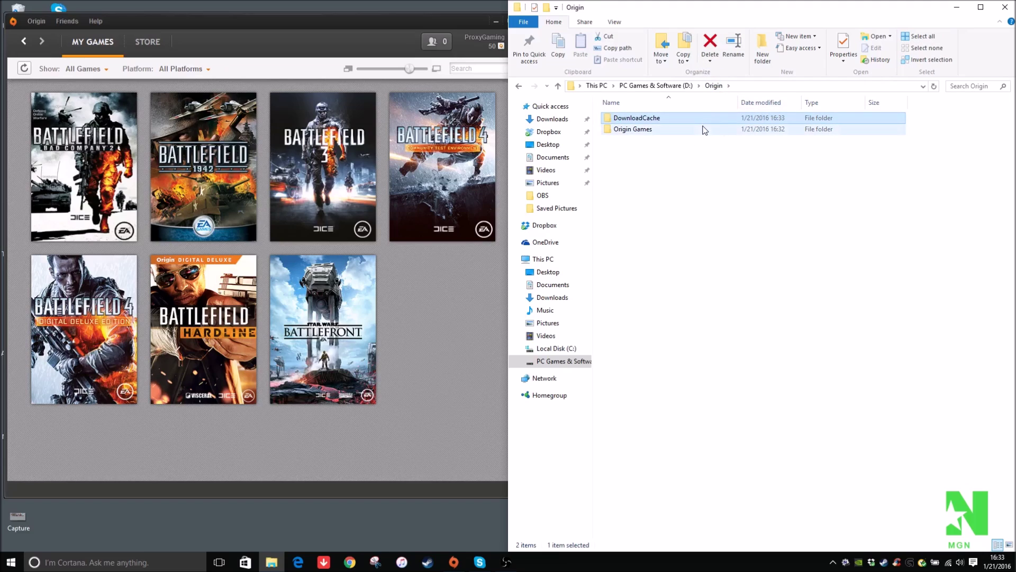
mouse_move(705, 131)
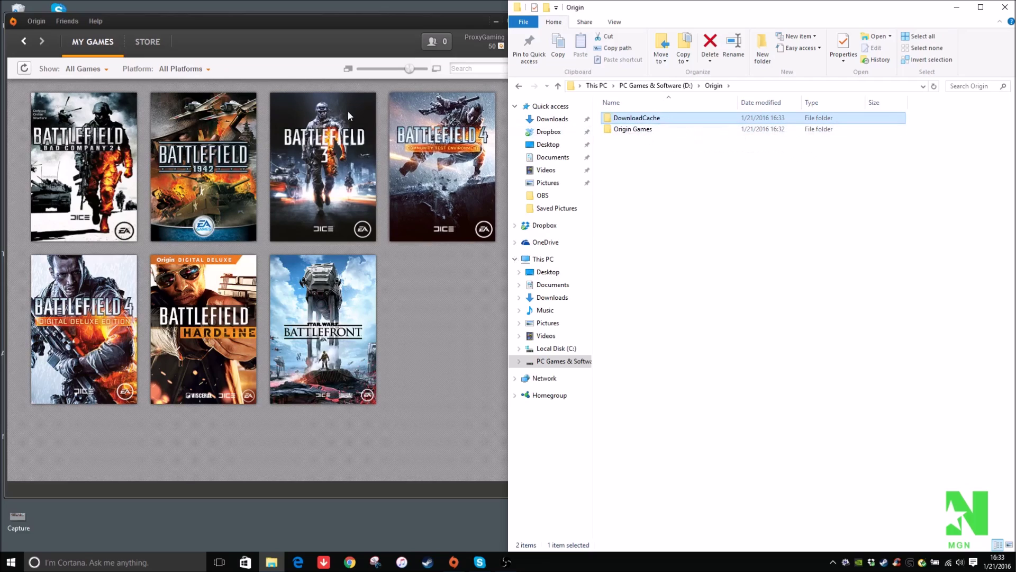
Step: Open Origin's Application Settings and view the General, then Advanced download-location options
left_click(292, 72)
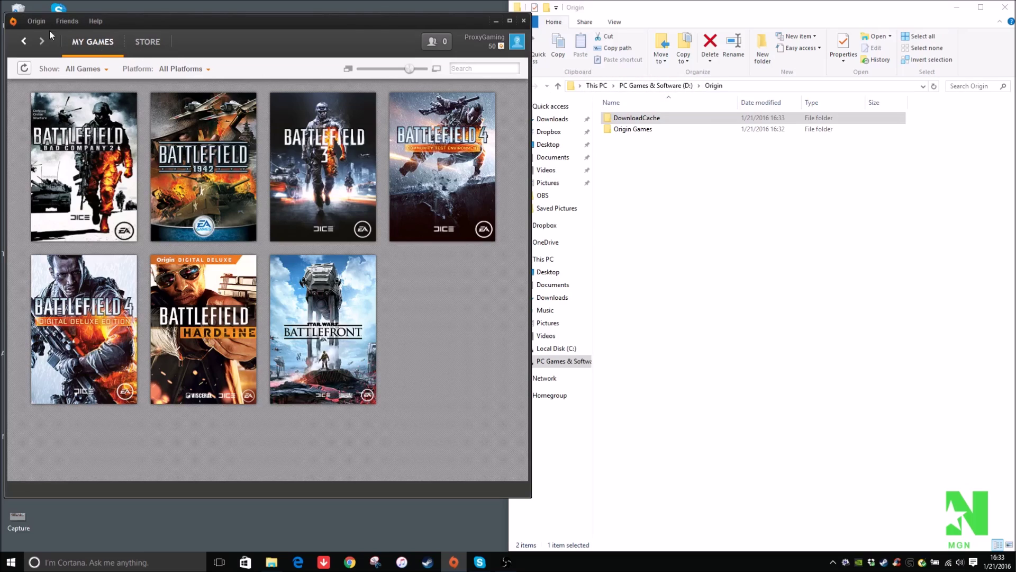
left_click(33, 22)
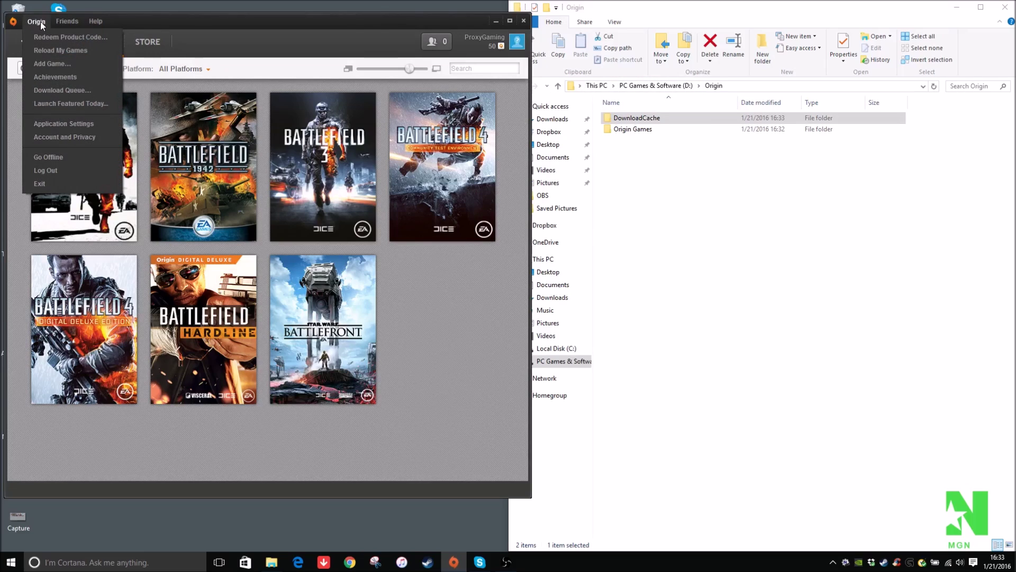
left_click(53, 123)
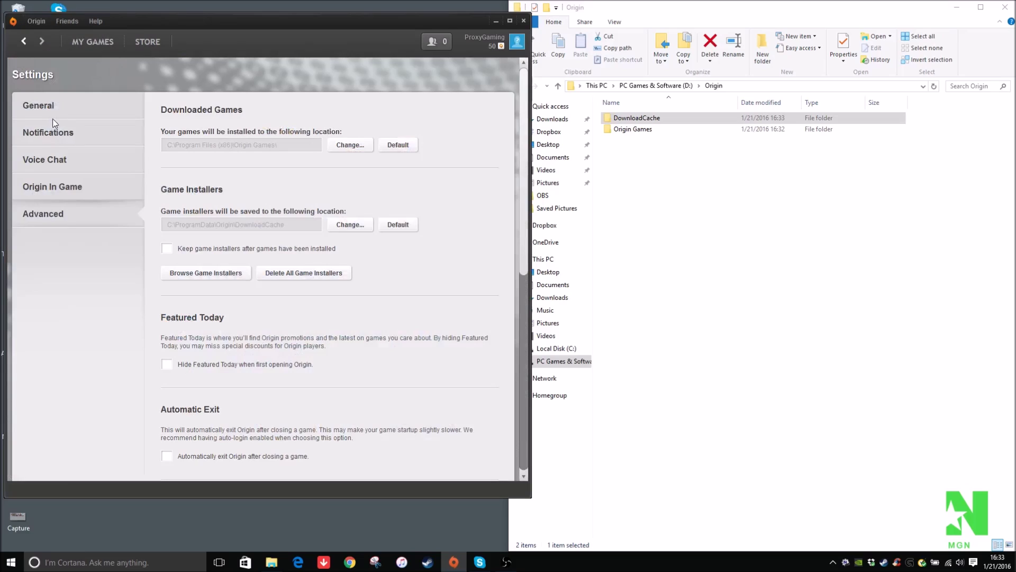
left_click(68, 108)
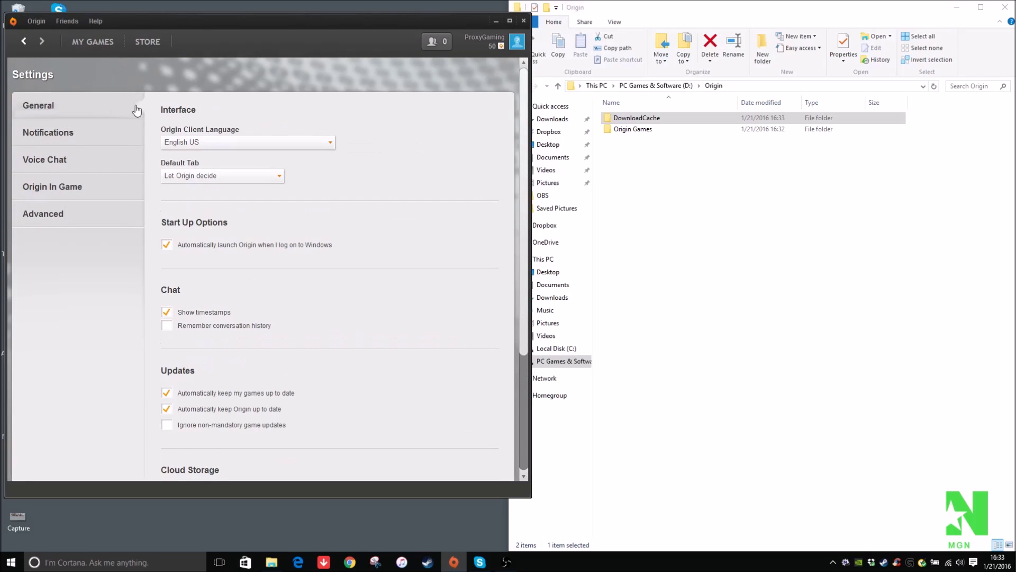
left_click(42, 216)
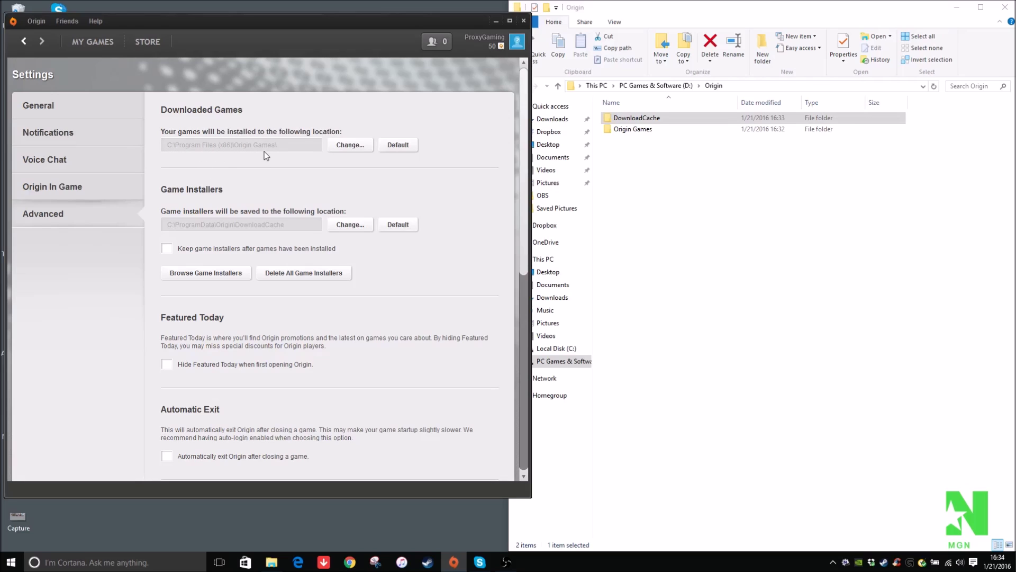
Step: Change the game install location to D:\Origin\Origin Games
left_click(344, 145)
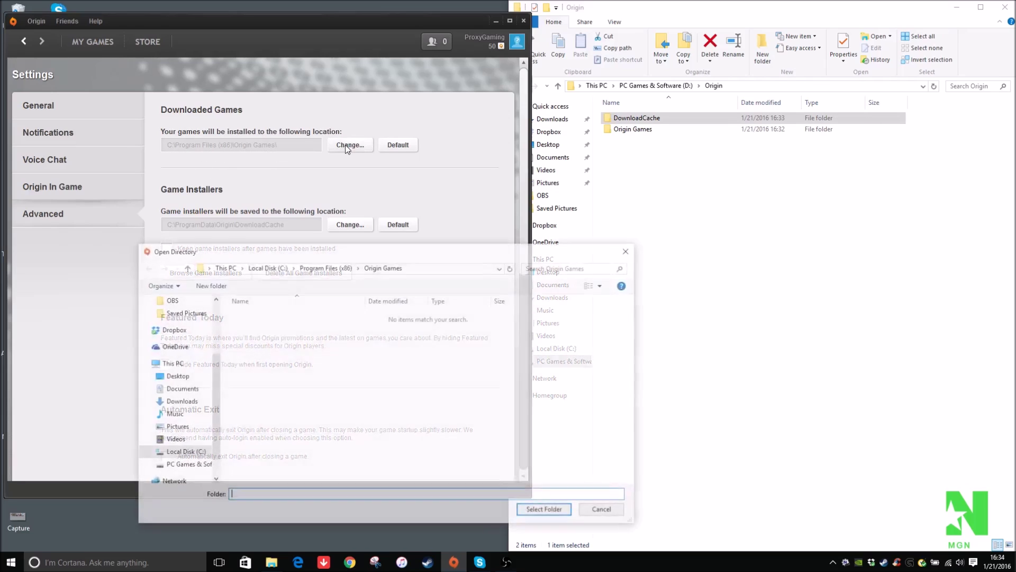
left_click(185, 466)
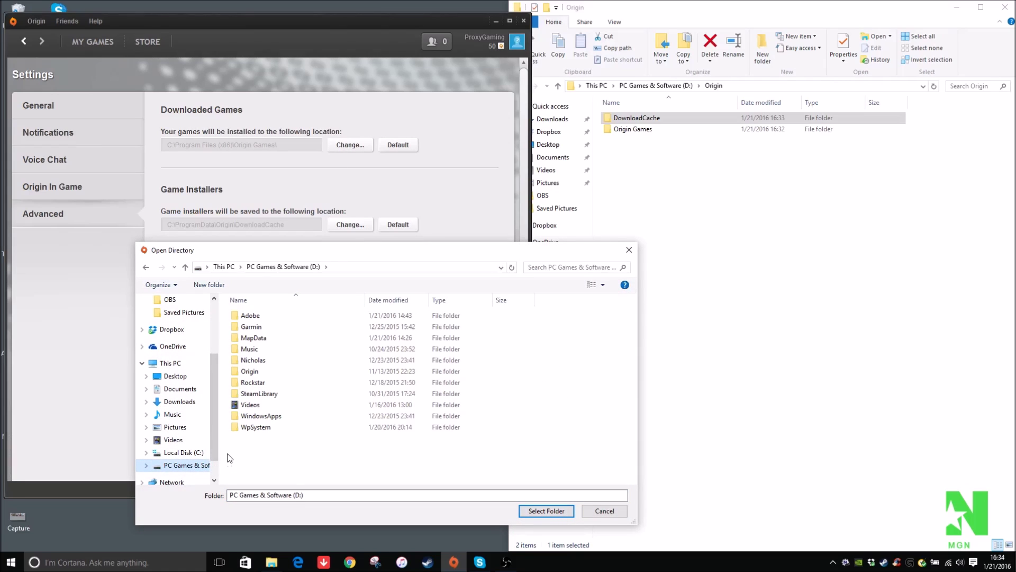
double_click(269, 370)
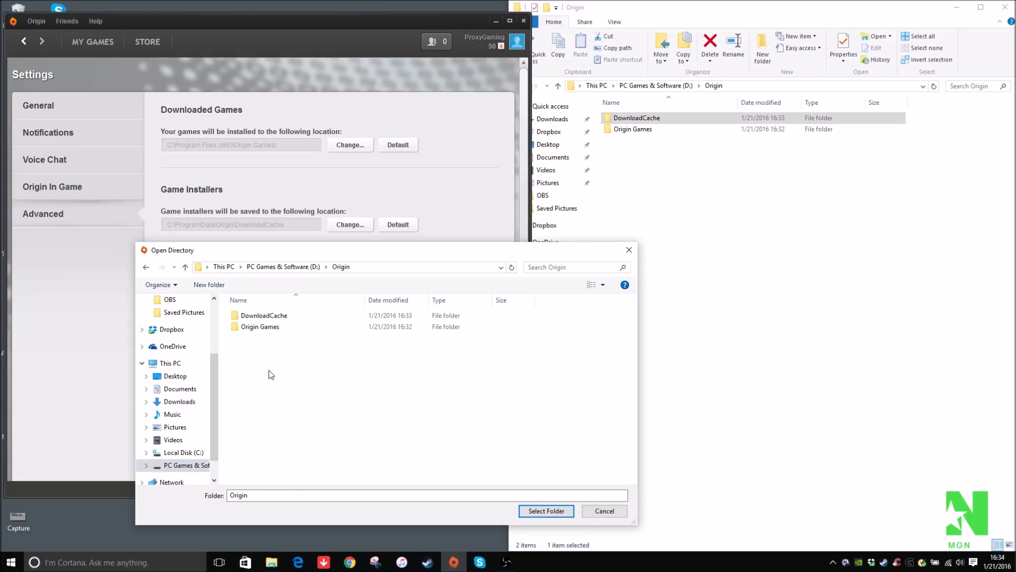
left_click(256, 328)
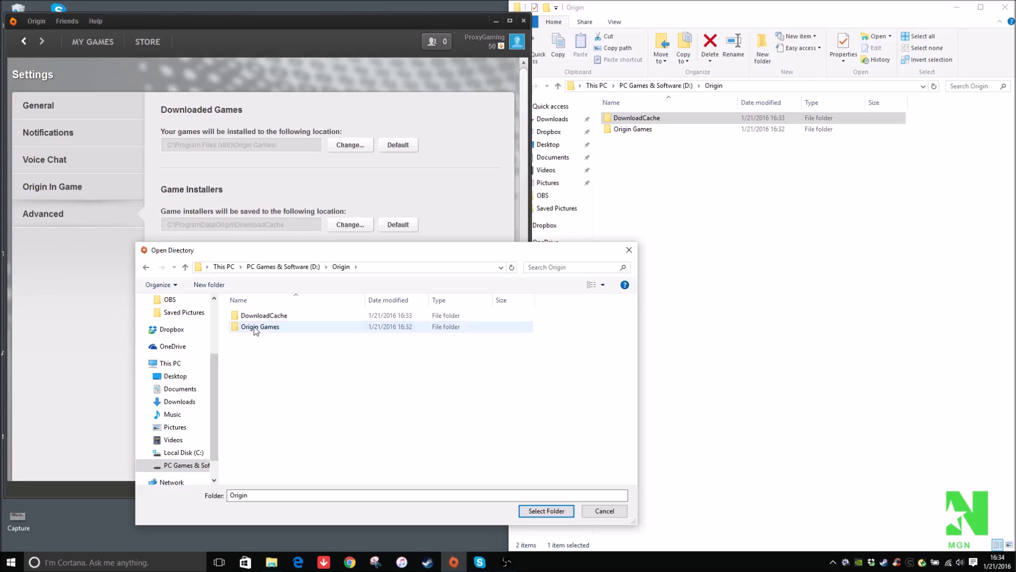
double_click(255, 328)
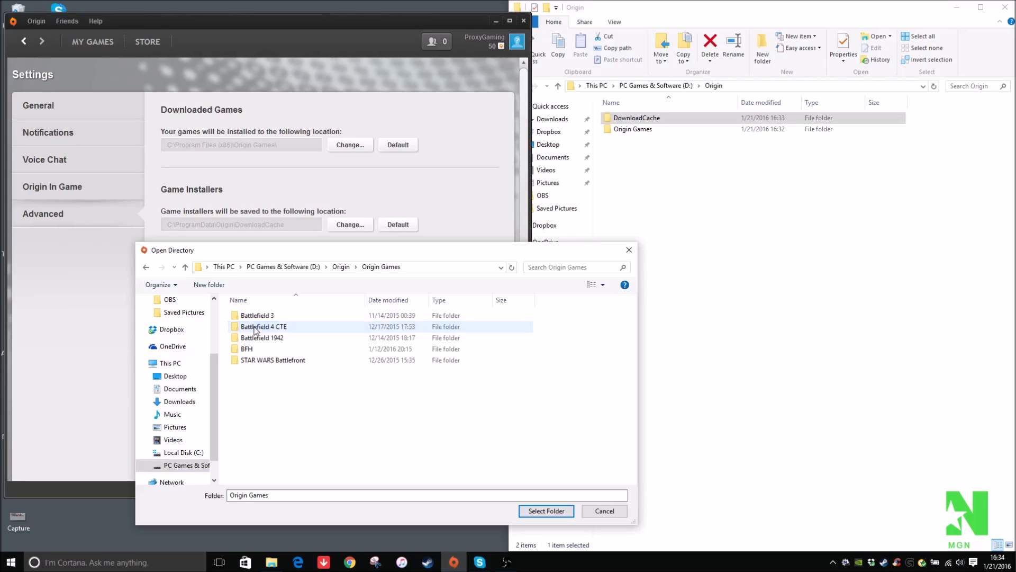
left_click(544, 512)
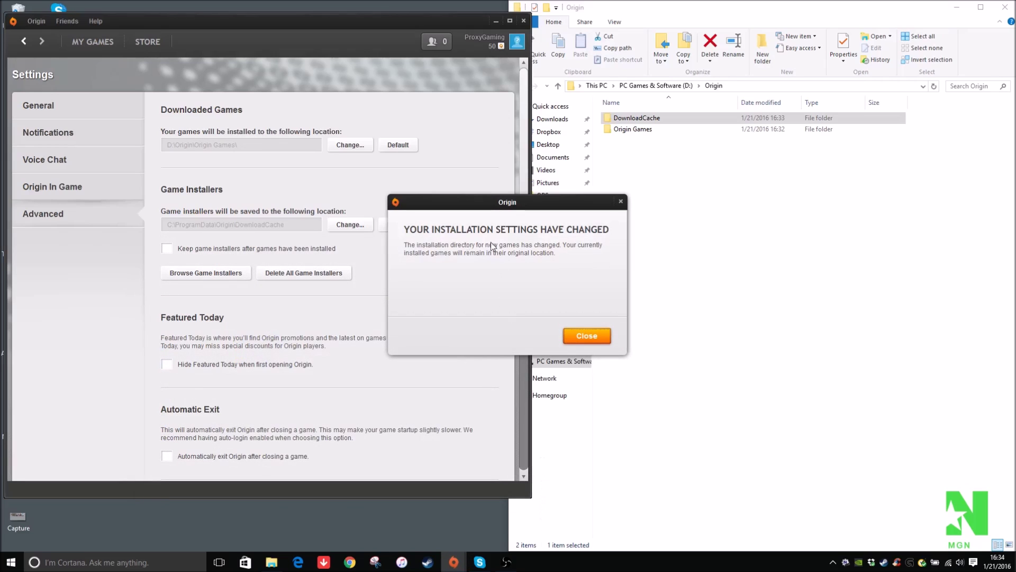
Step: Move the game installers location to D:\Origin\DownloadCache and delete the old cache
left_click(590, 335)
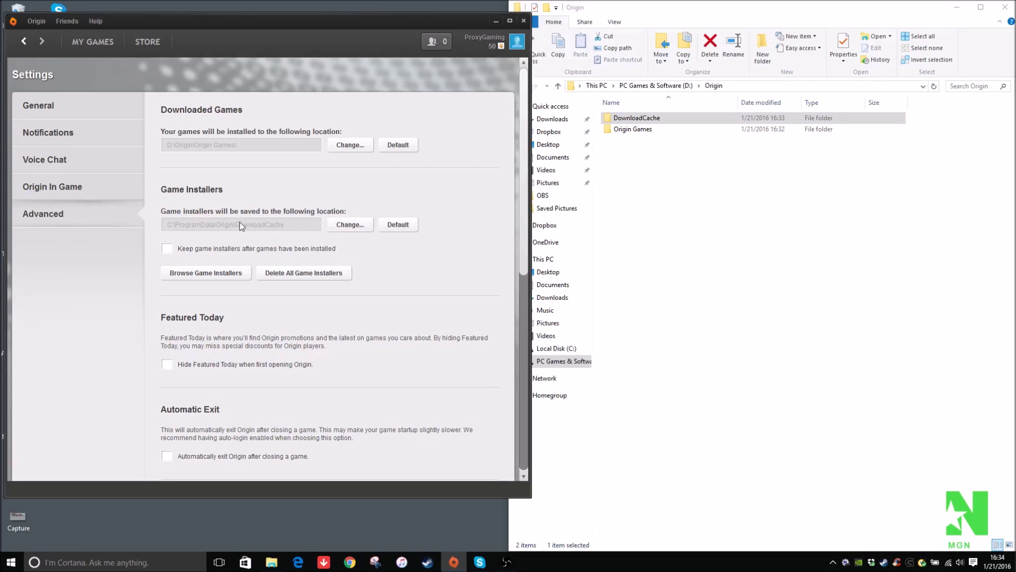
left_click(342, 224)
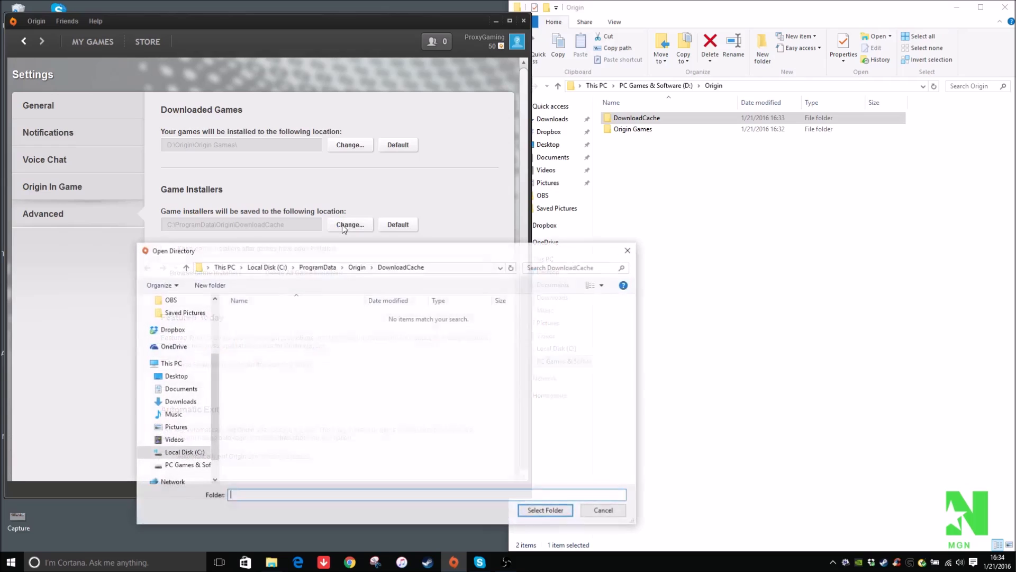
left_click(183, 468)
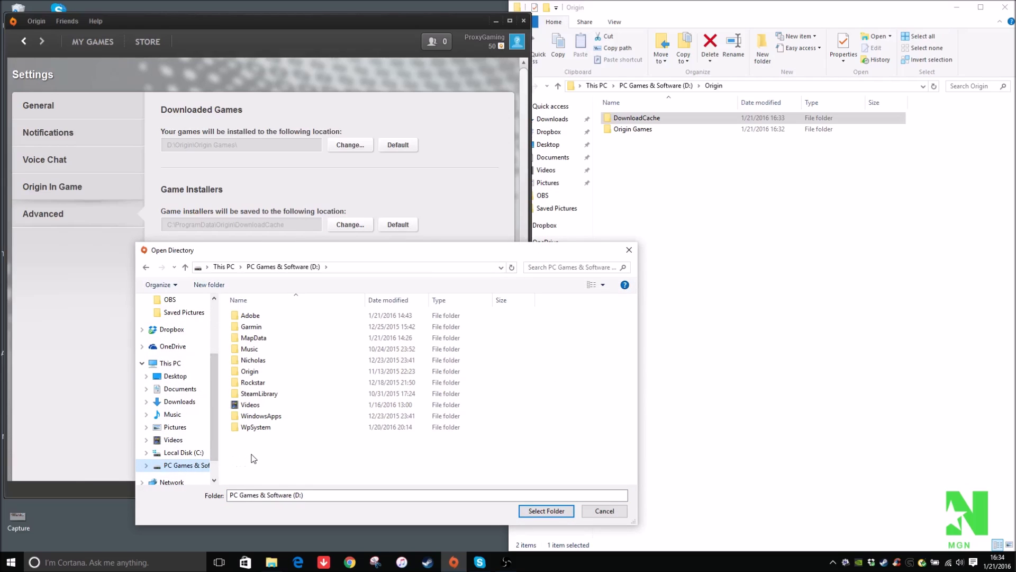
left_click(262, 375)
double_click(262, 375)
double_click(269, 316)
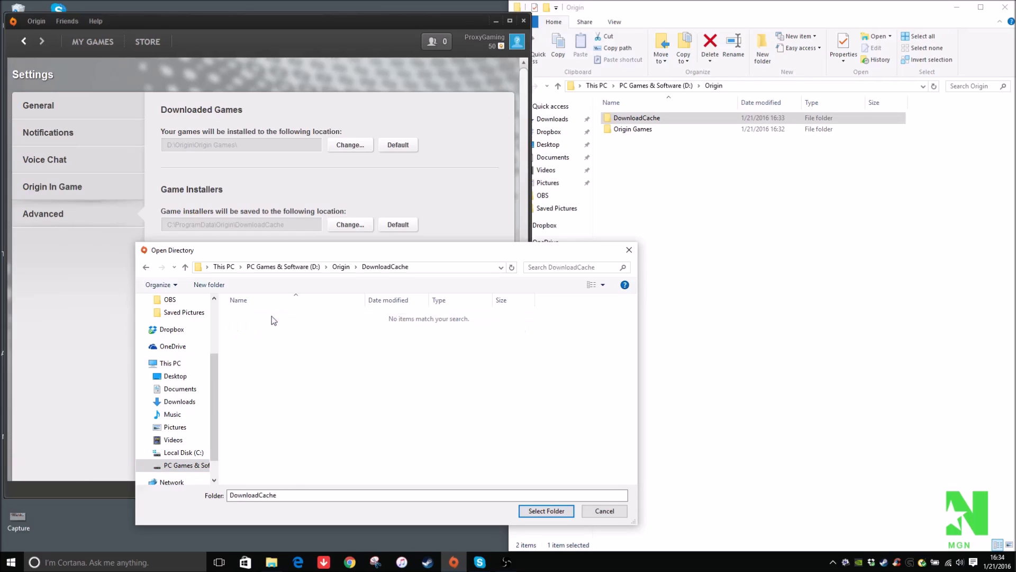
left_click(546, 511)
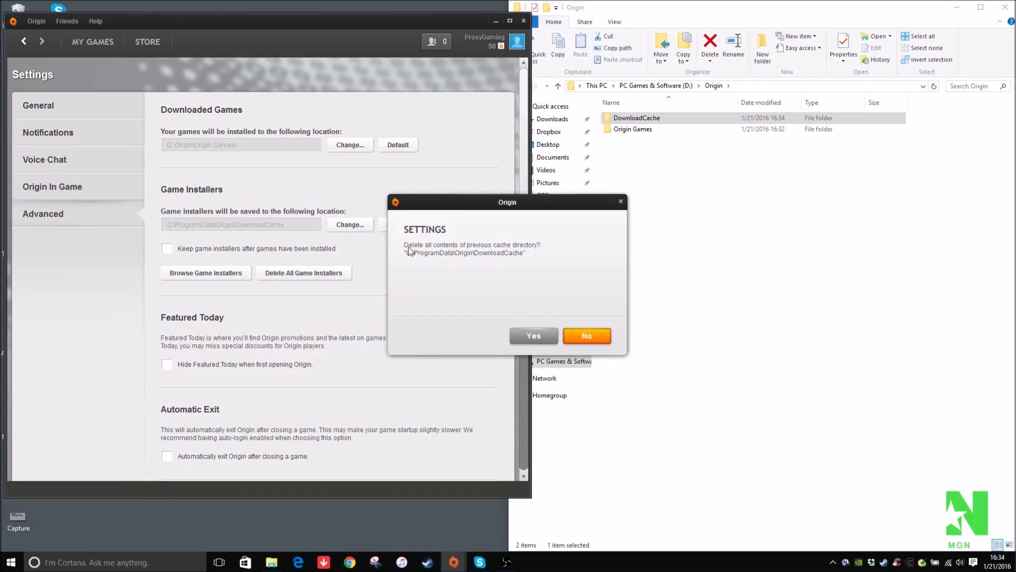
left_click(539, 333)
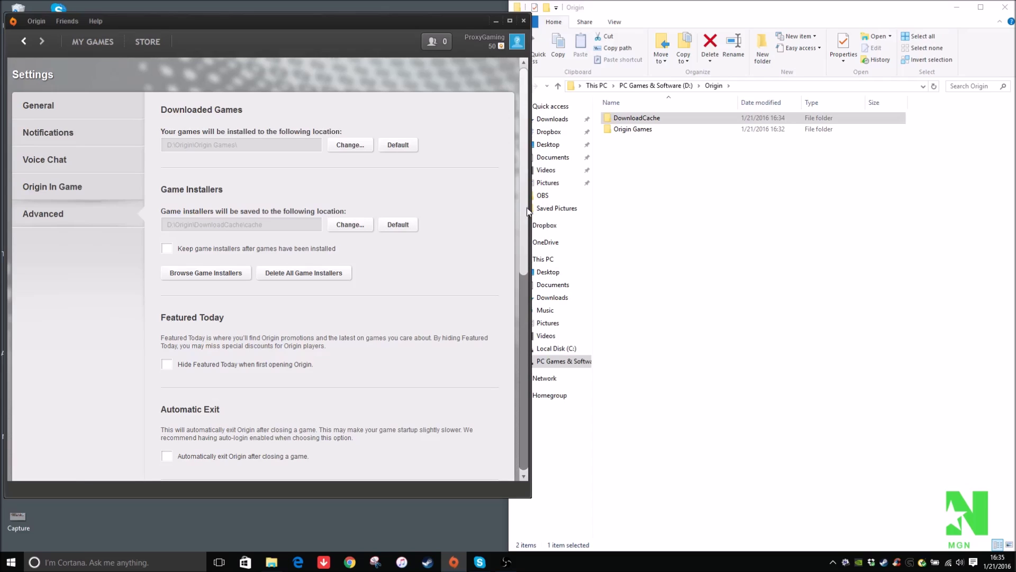
mouse_move(522, 215)
left_mouse_down()
mouse_move(521, 249)
mouse_move(517, 201)
left_mouse_up()
Step: From My Games, download Battlefield 4 Digital Deluxe to drive D, accepting the license agreements
left_click(98, 46)
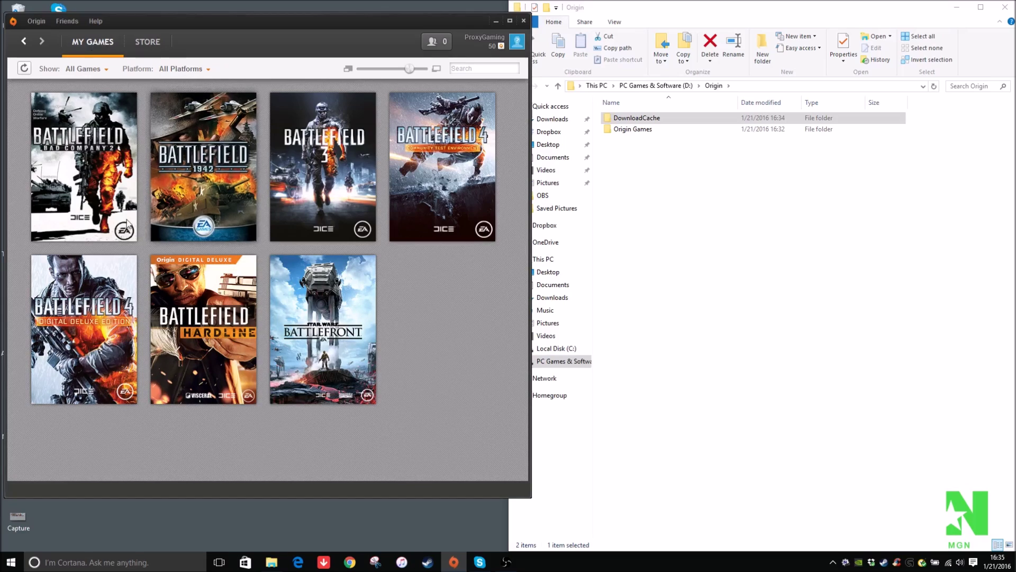
mouse_move(57, 329)
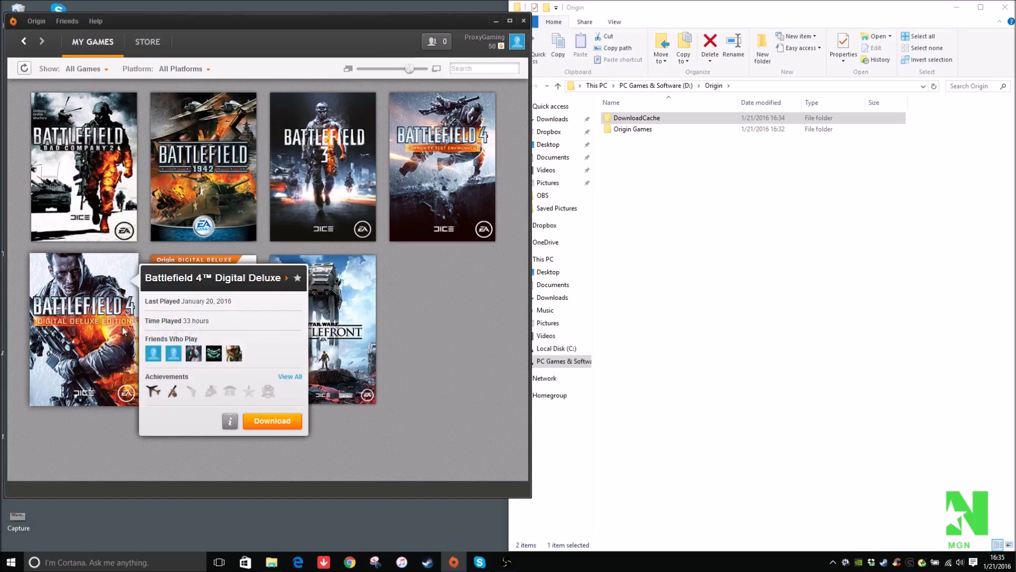
left_click(257, 421)
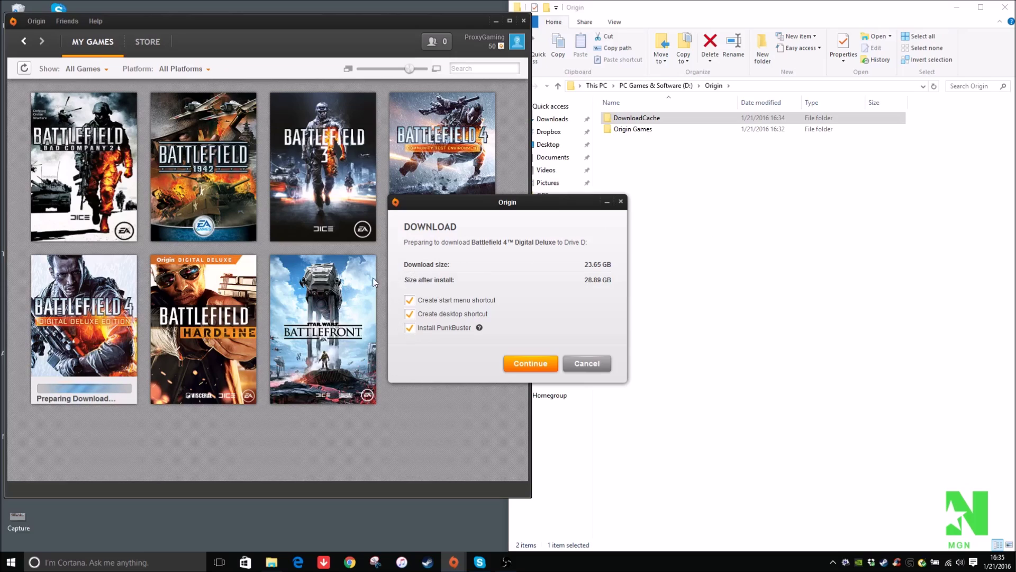
mouse_move(502, 335)
left_click(519, 363)
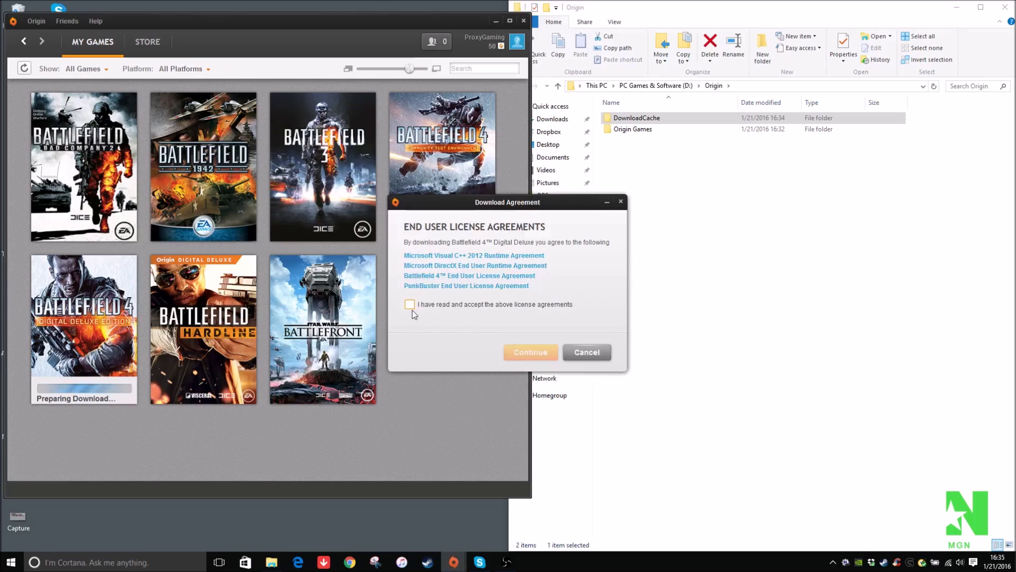
left_click(410, 305)
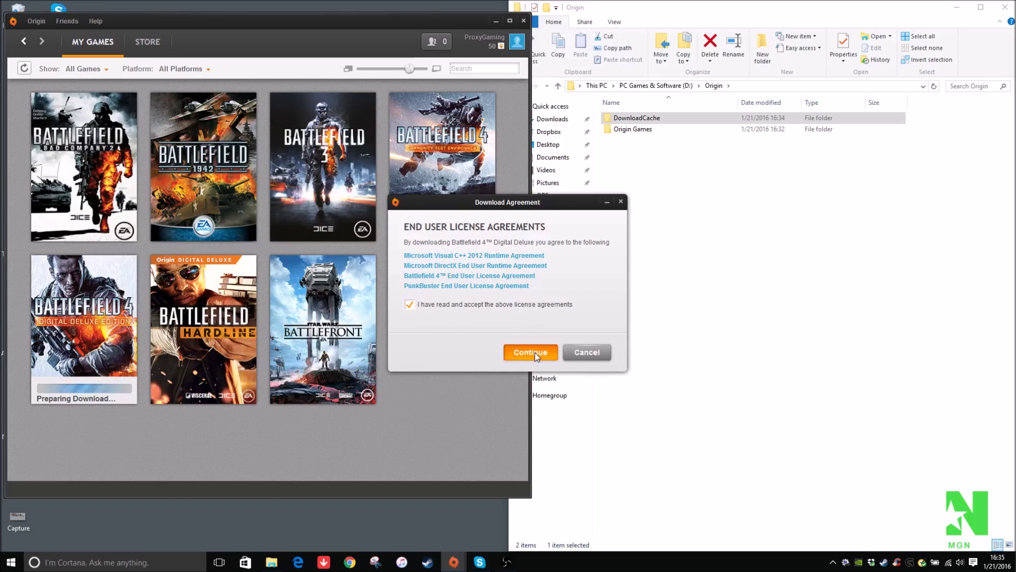
left_click(535, 352)
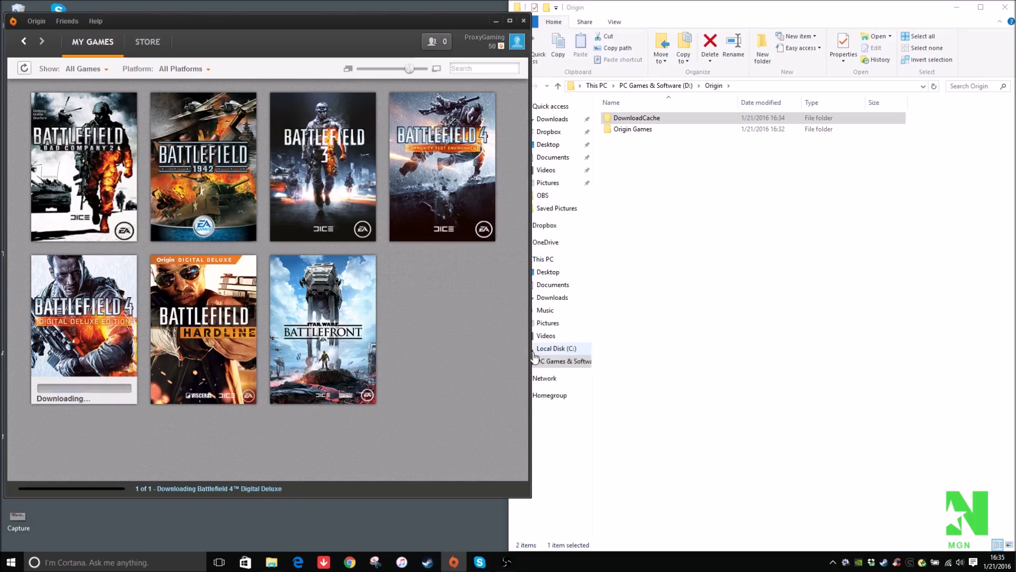
Step: Open the '1 of 9 - Downloading' queue window and nudge it into a better position
left_click(164, 487)
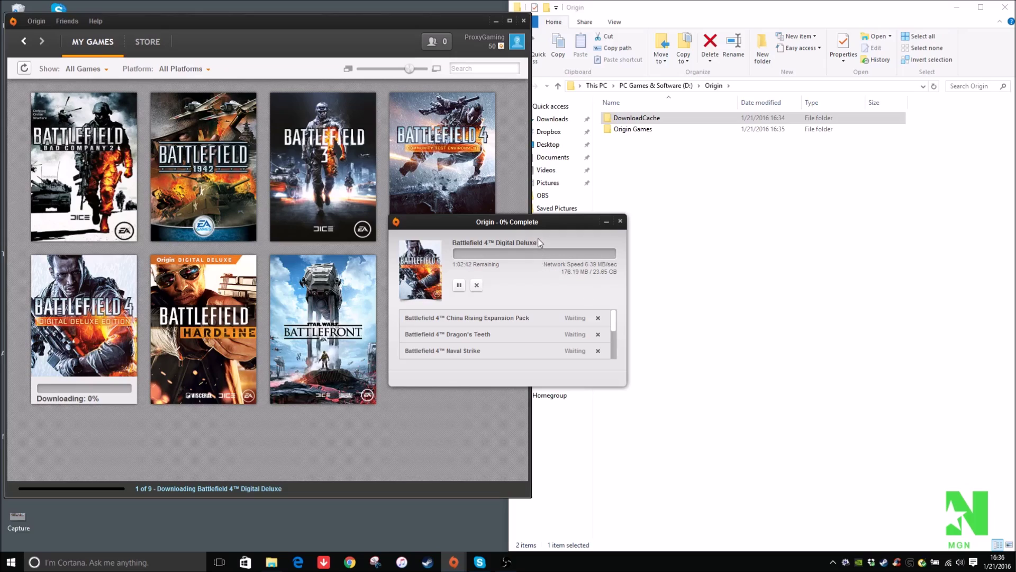
left_click_drag(544, 223, 537, 257)
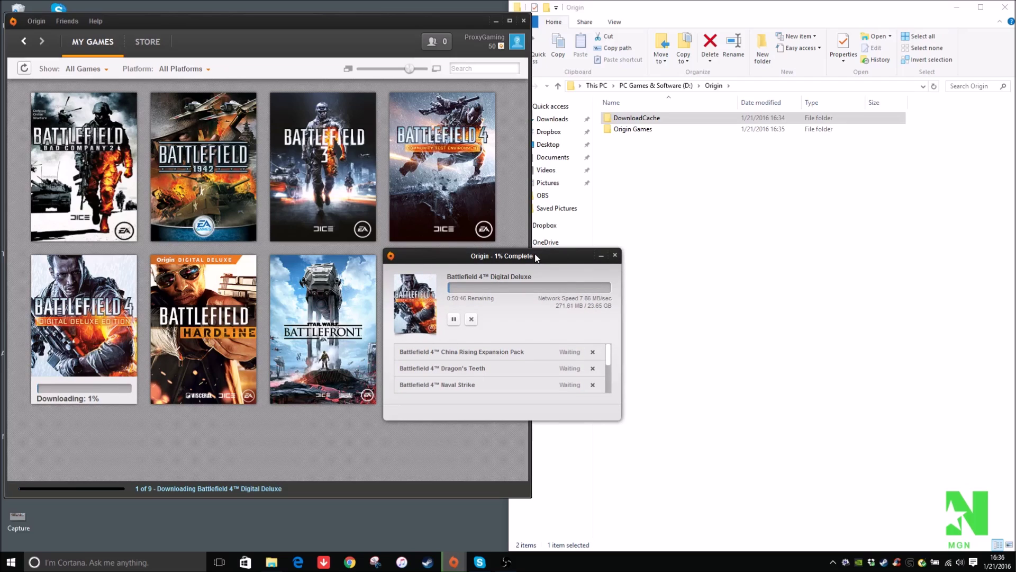